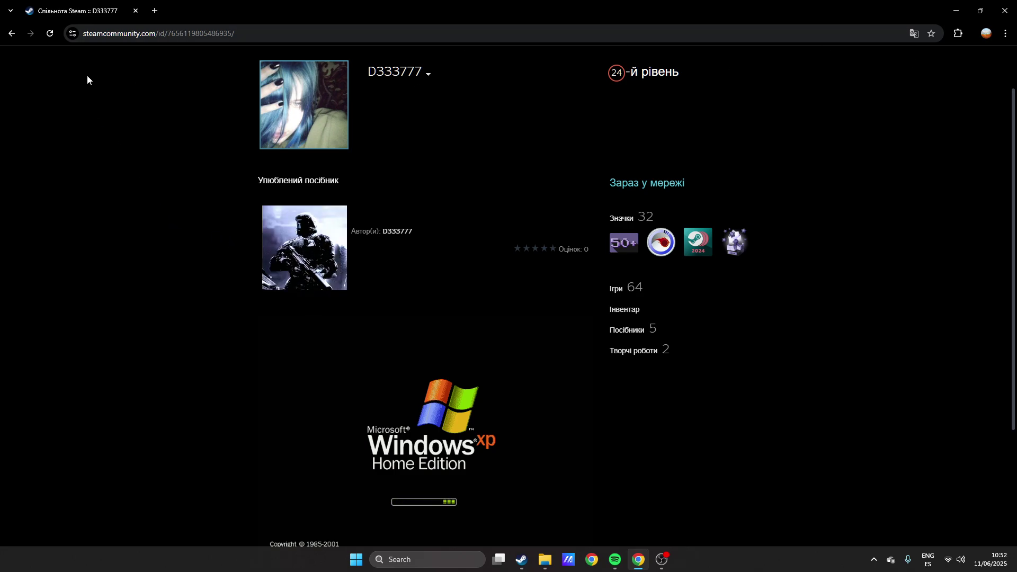
scroll(106, 166, down, 3)
scroll(146, 180, up, 5)
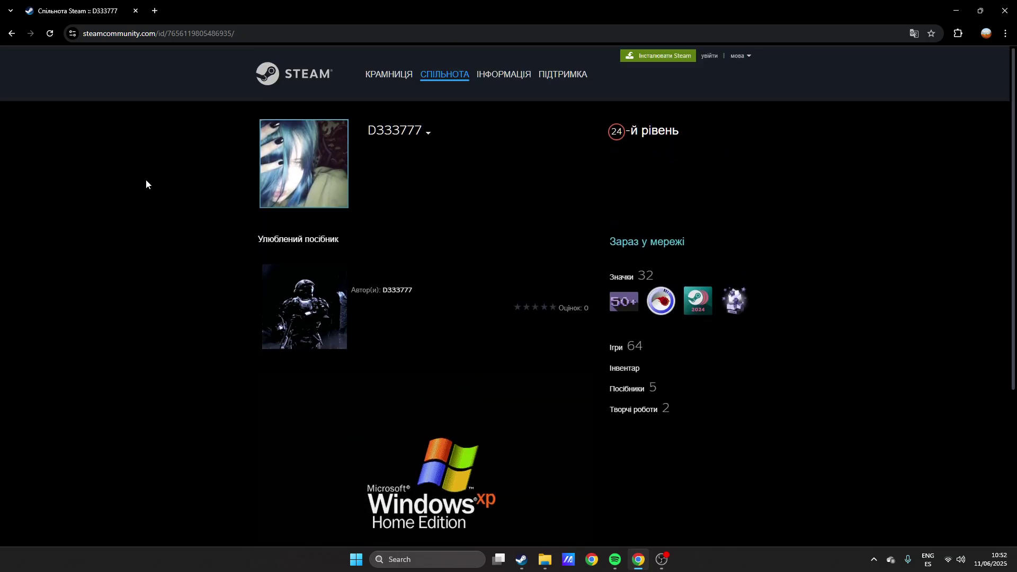
scroll(145, 183, down, 2)
scroll(145, 183, down, 2)
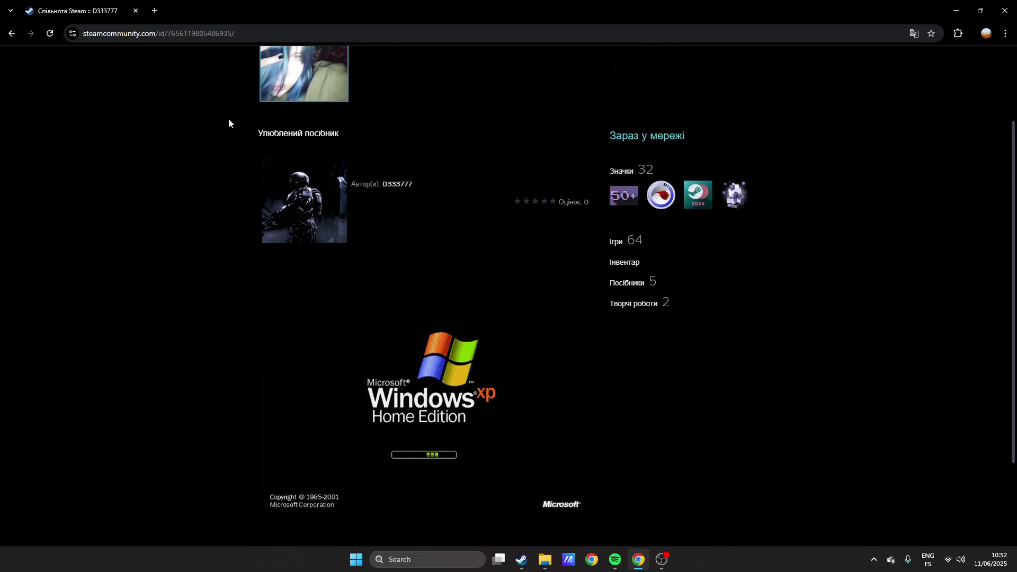
scroll(385, 136, up, 1)
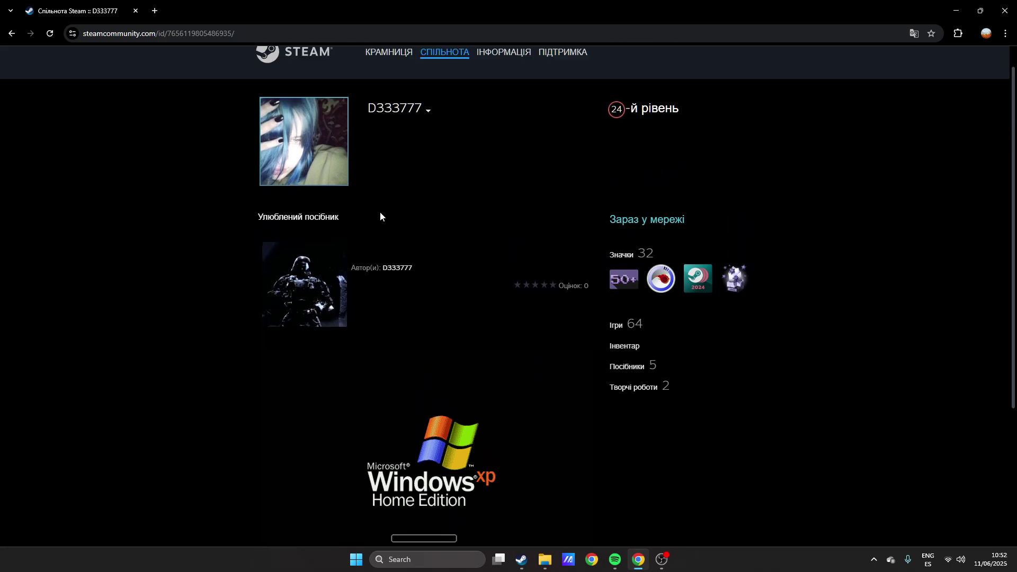
scroll(380, 212, up, 1)
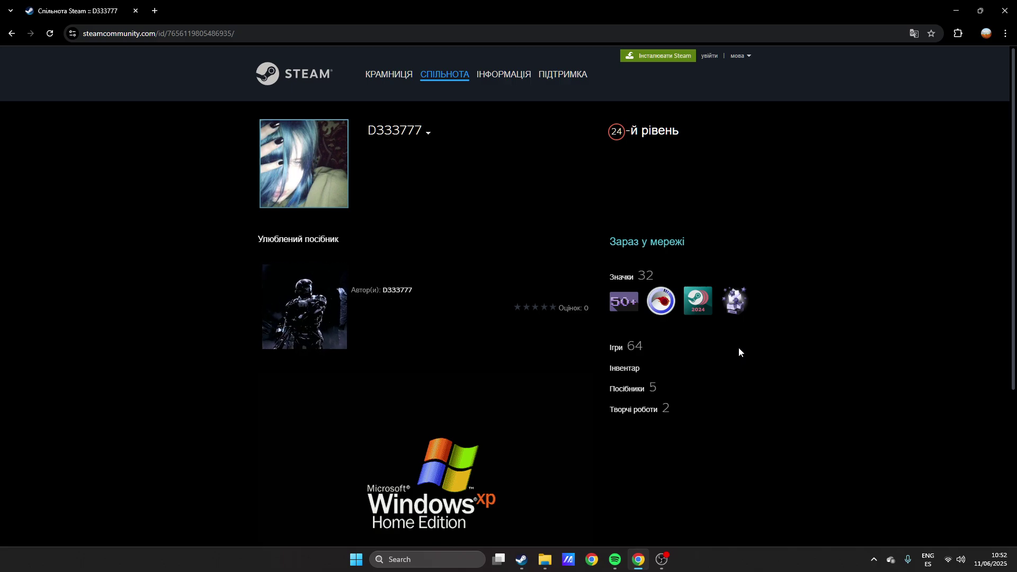
Step: In the Points Shop's game profiles, view the owned Dying Light 2 bundle, then return home
click(523, 559)
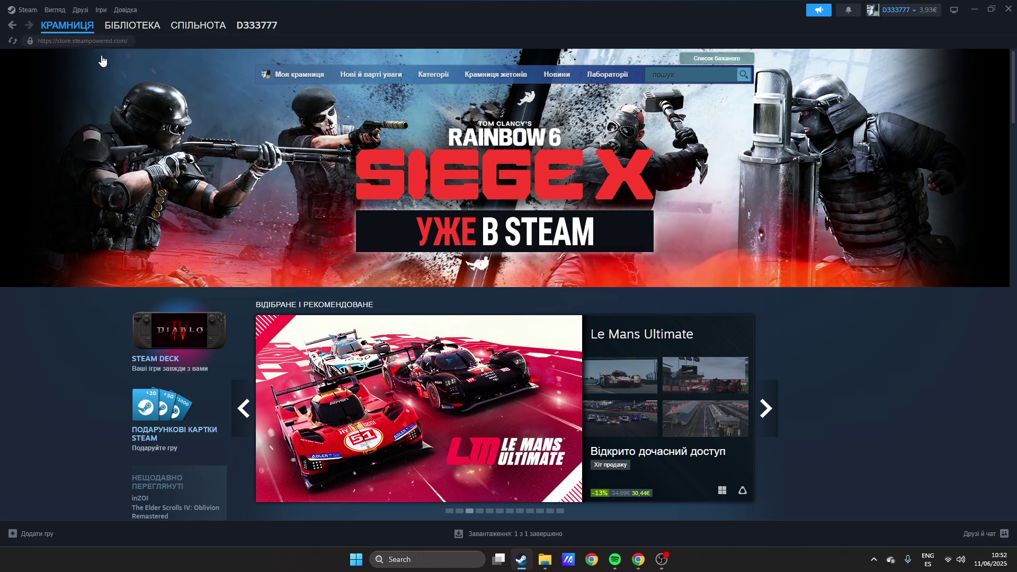
click(496, 74)
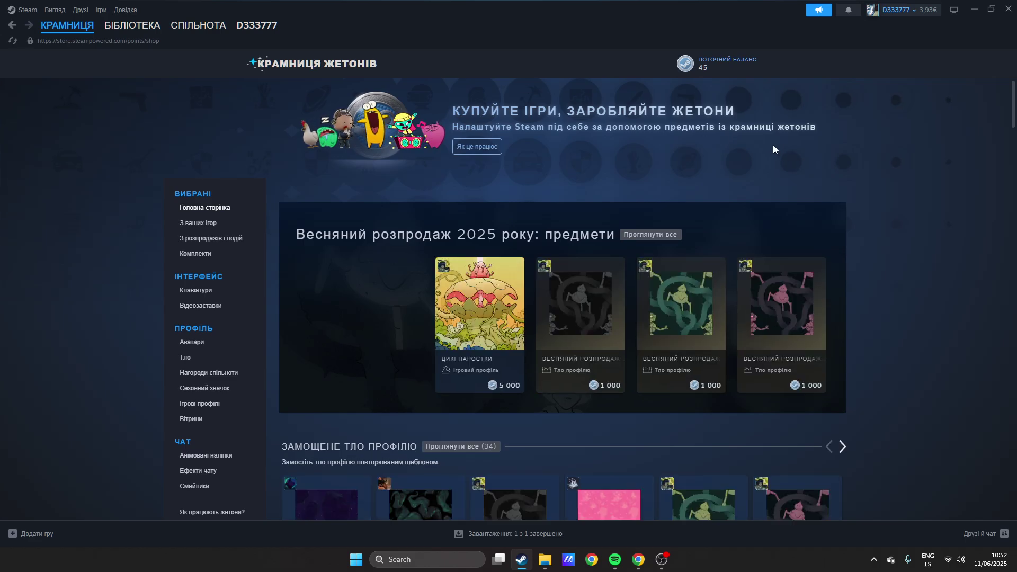
scroll(214, 319, down, 3)
scroll(214, 338, up, 2)
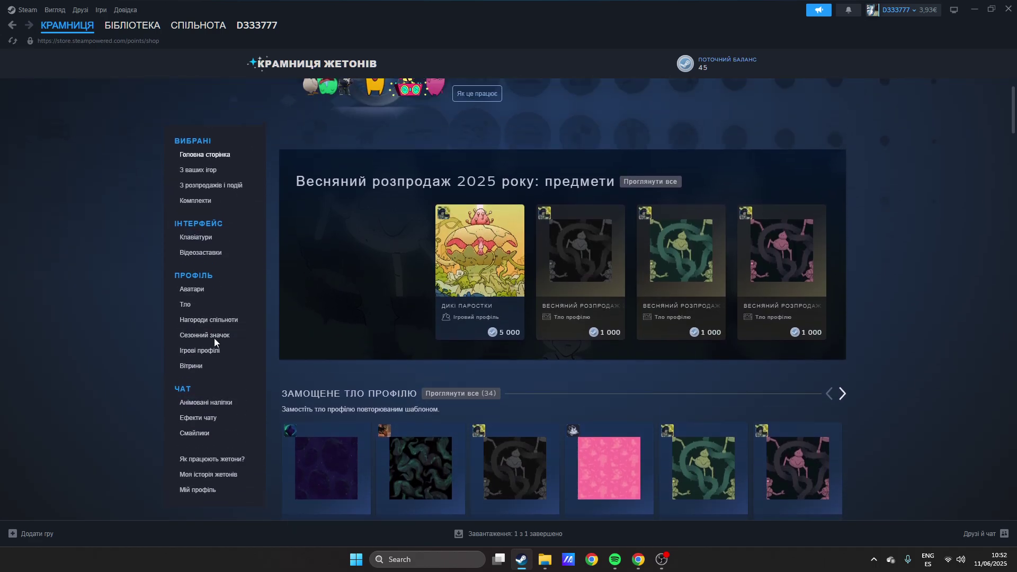
click(200, 351)
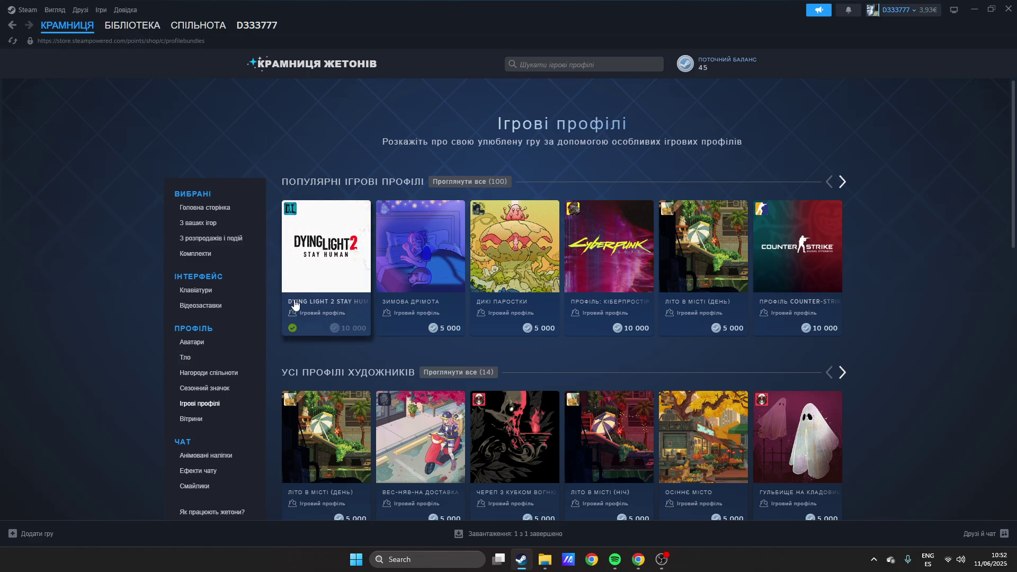
click(352, 311)
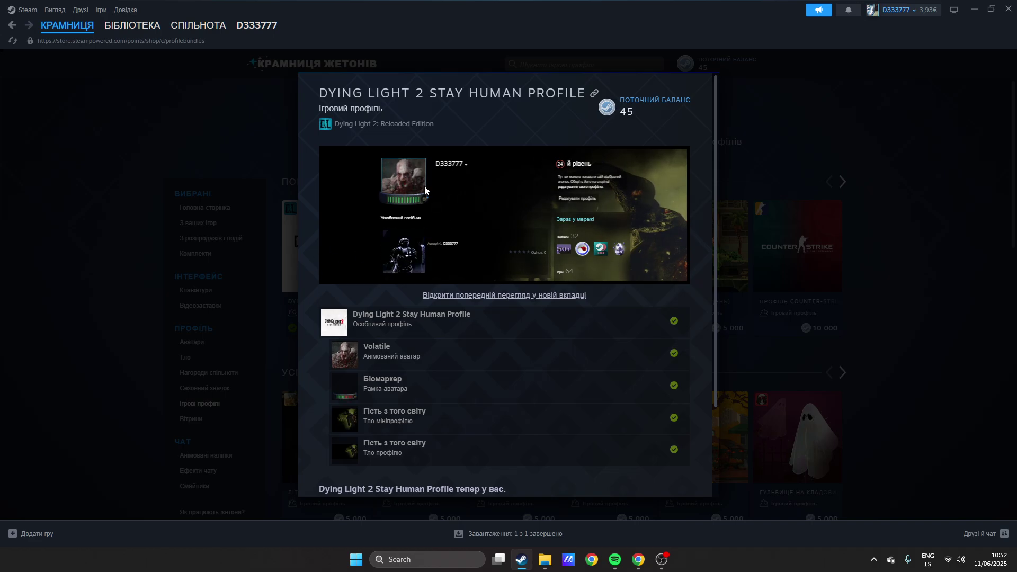
scroll(527, 239, down, 2)
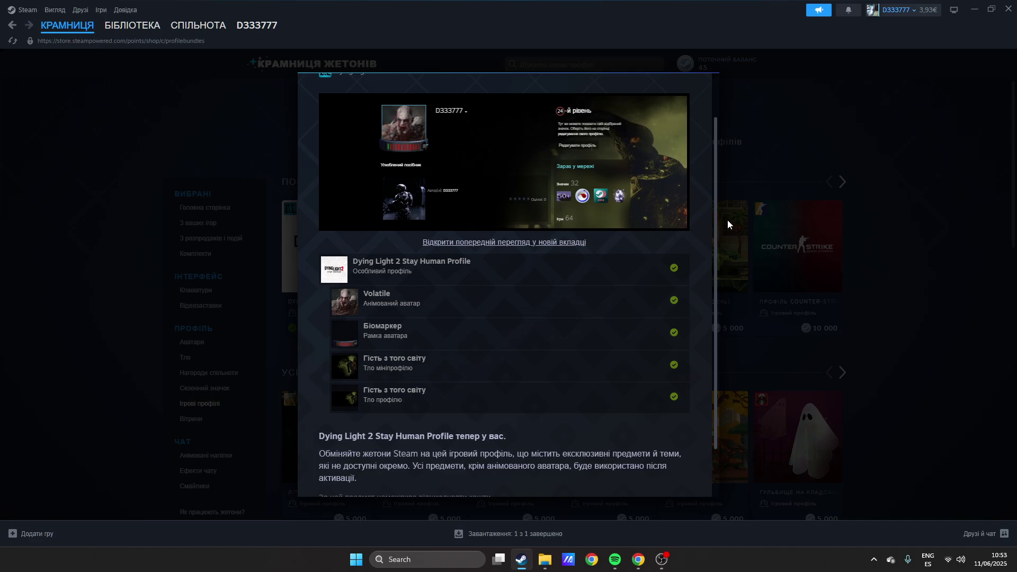
scroll(500, 377, up, 2)
scroll(556, 398, down, 3)
scroll(604, 429, up, 3)
key(Escape)
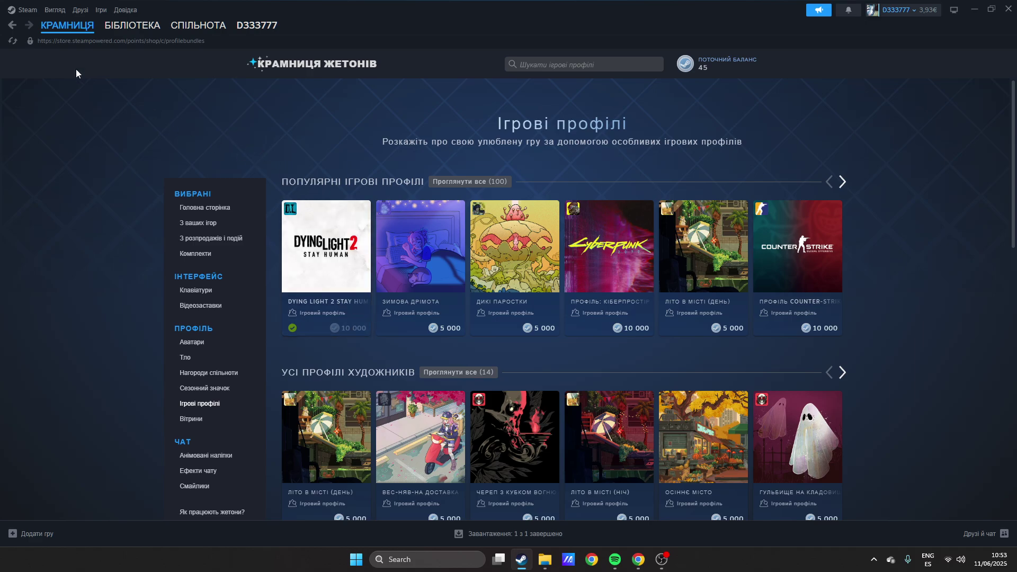
click(13, 29)
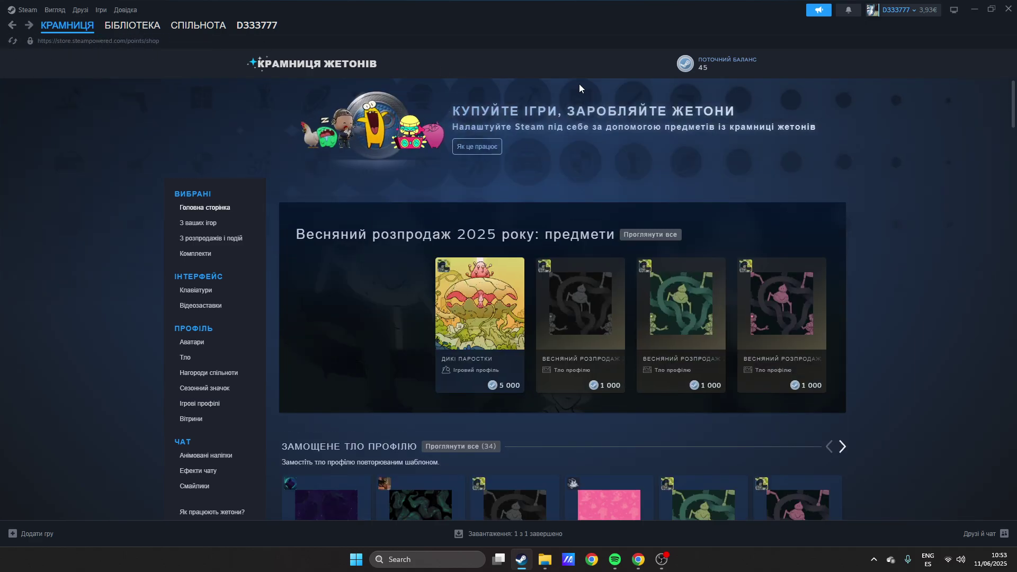
Step: Open Arcane Raise's store page from the library and view three of its screenshots
click(132, 25)
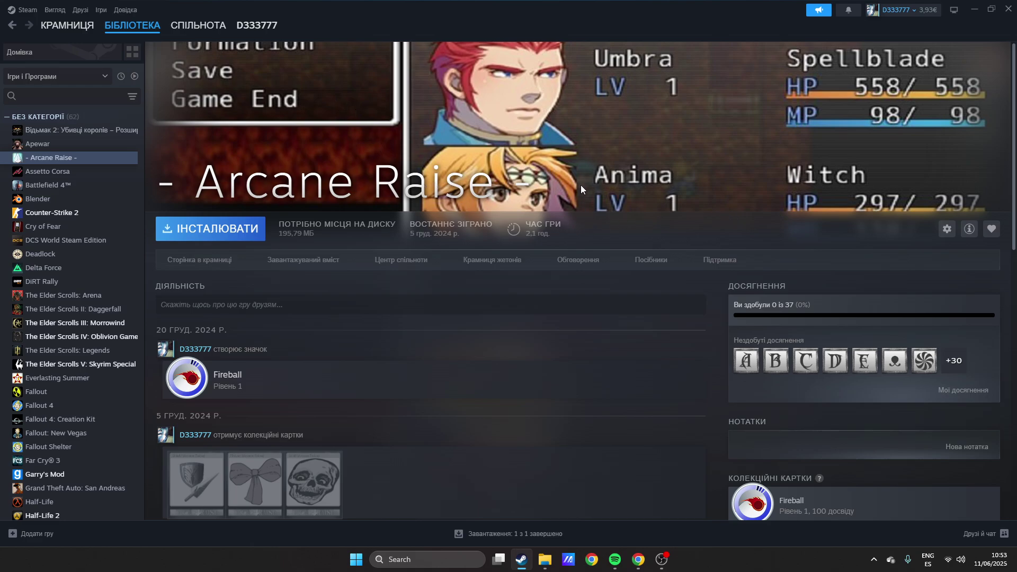
click(199, 260)
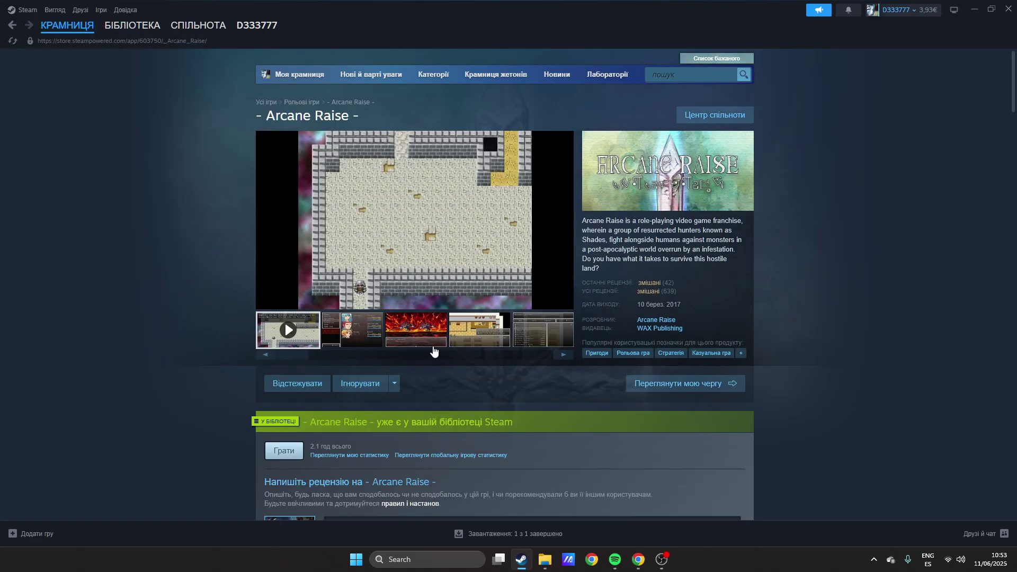
click(351, 330)
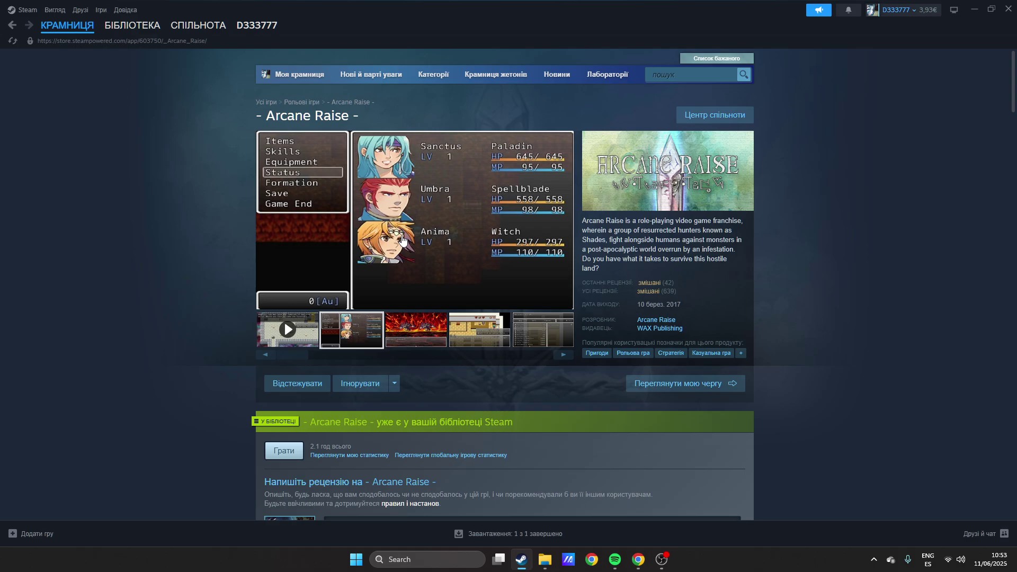
click(438, 330)
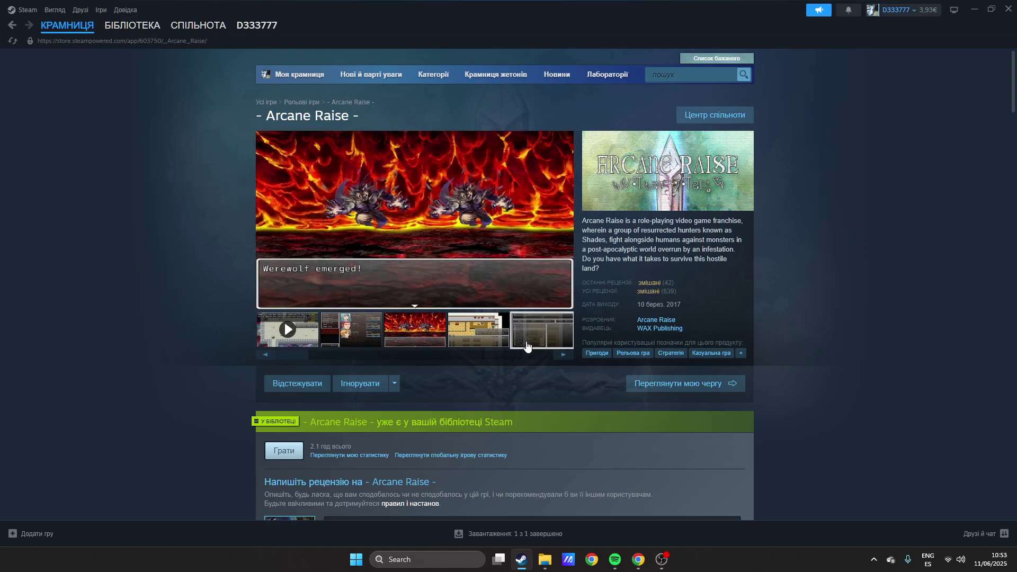
click(526, 342)
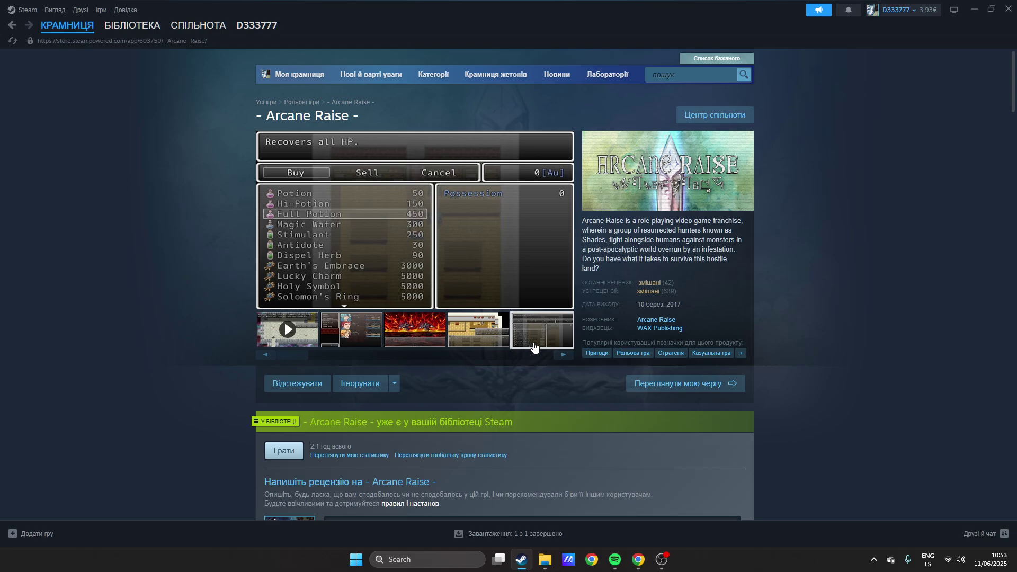
scroll(578, 362, down, 3)
scroll(578, 363, down, 5)
scroll(578, 363, down, 5)
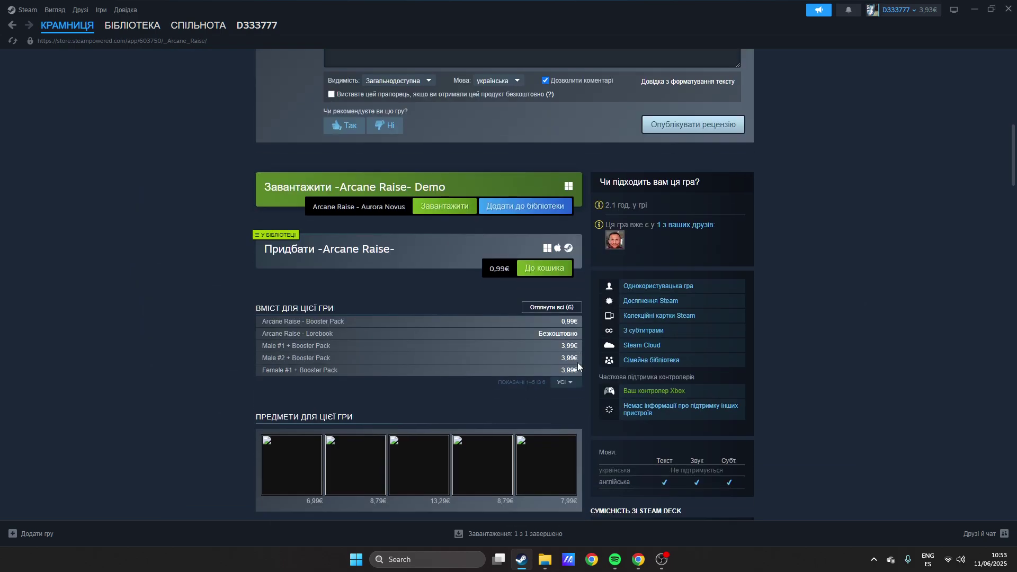
scroll(661, 377, down, 2)
scroll(856, 333, up, 5)
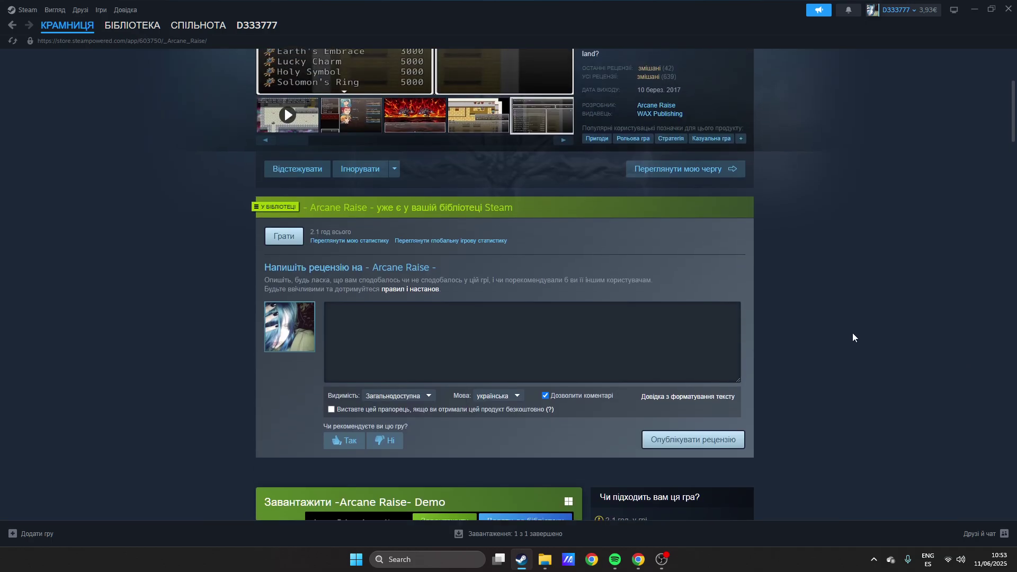
scroll(852, 333, up, 5)
scroll(657, 305, down, 5)
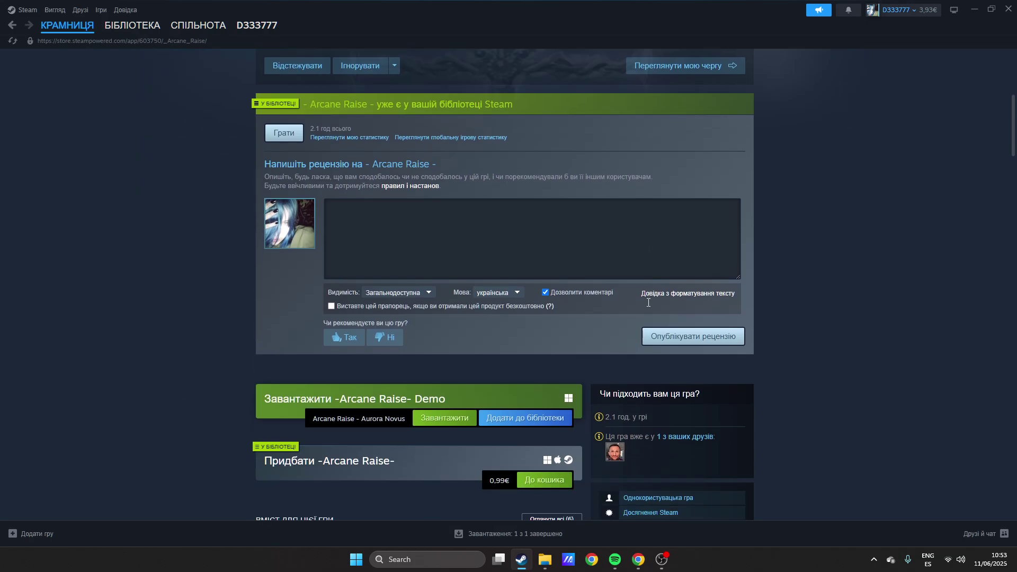
scroll(648, 302, down, 2)
scroll(648, 300, down, 5)
scroll(567, 302, up, 2)
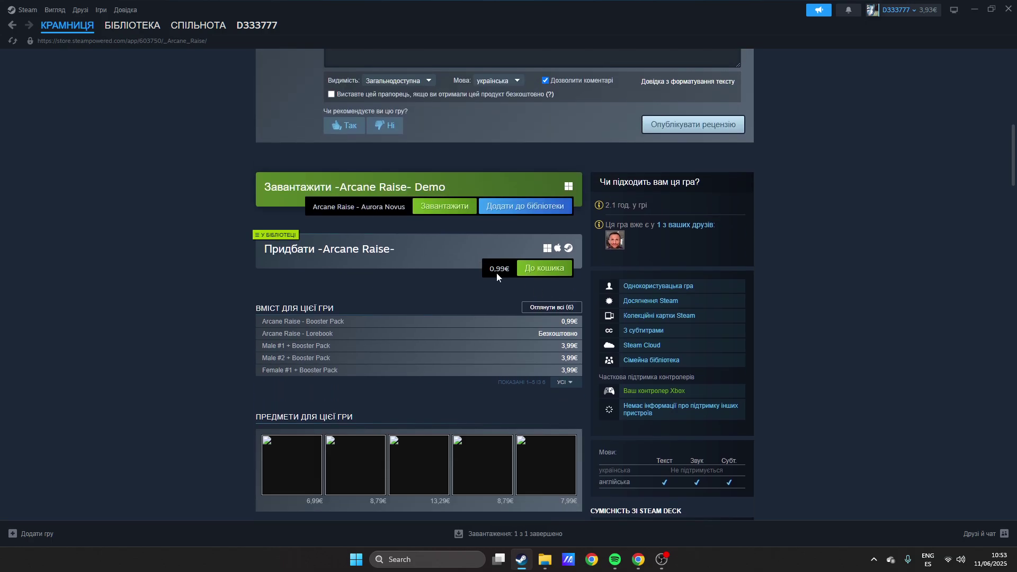
scroll(468, 278, up, 1)
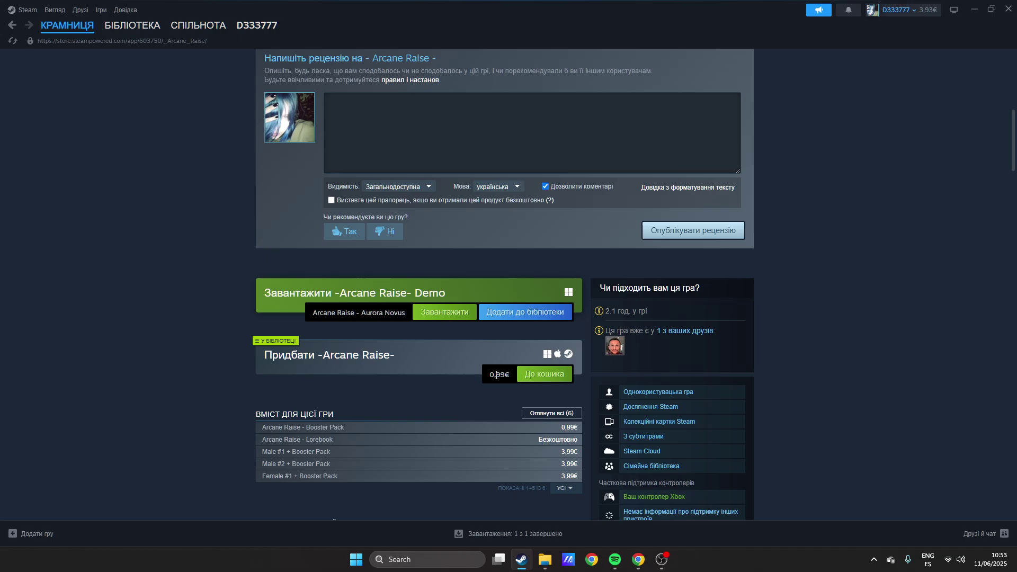
scroll(612, 381, up, 8)
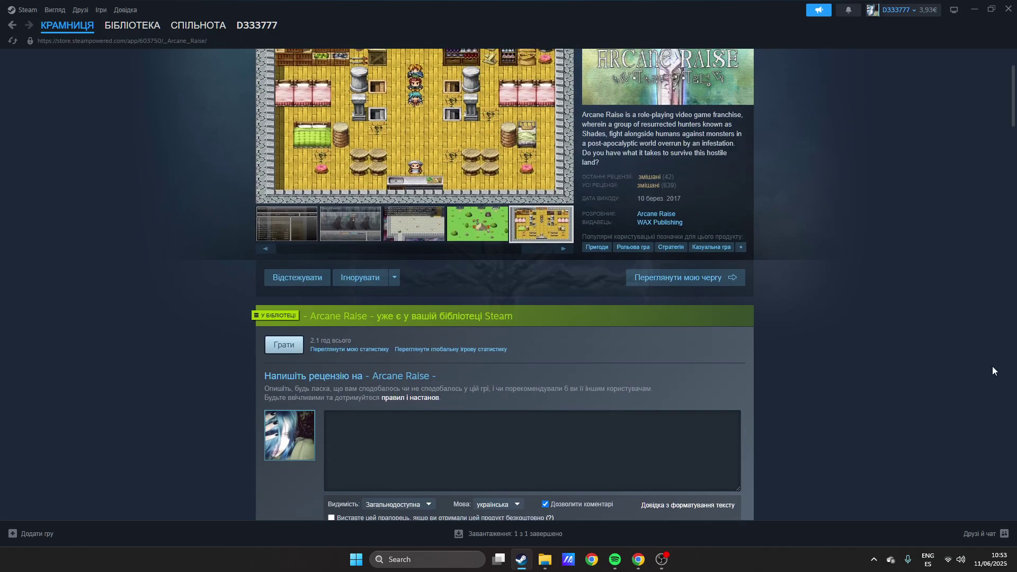
scroll(755, 360, up, 4)
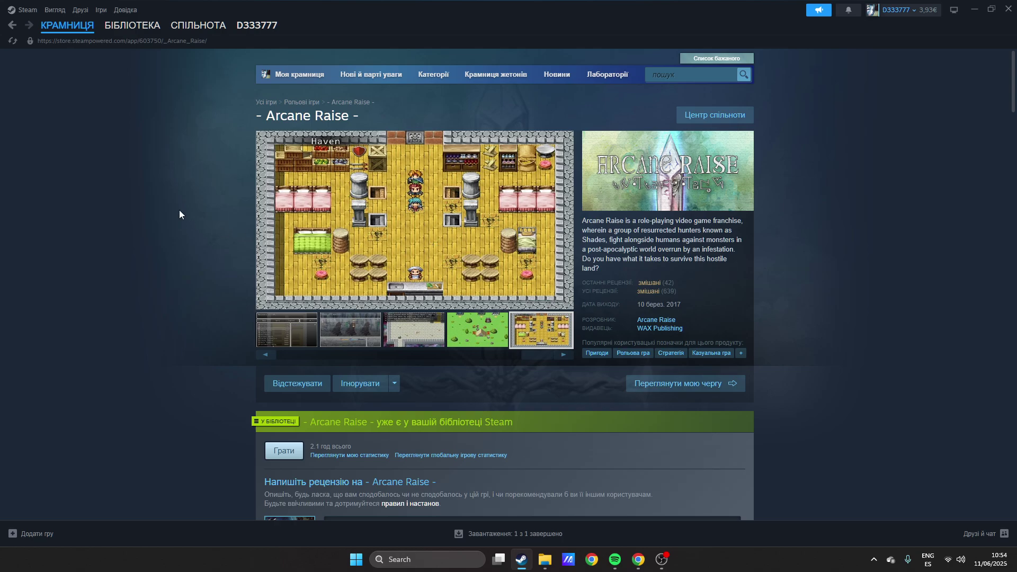
scroll(179, 210, down, 5)
scroll(179, 210, up, 5)
Step: Open the A Deep Black background card in Arcane Raise's items, close it, and reopen it
click(132, 24)
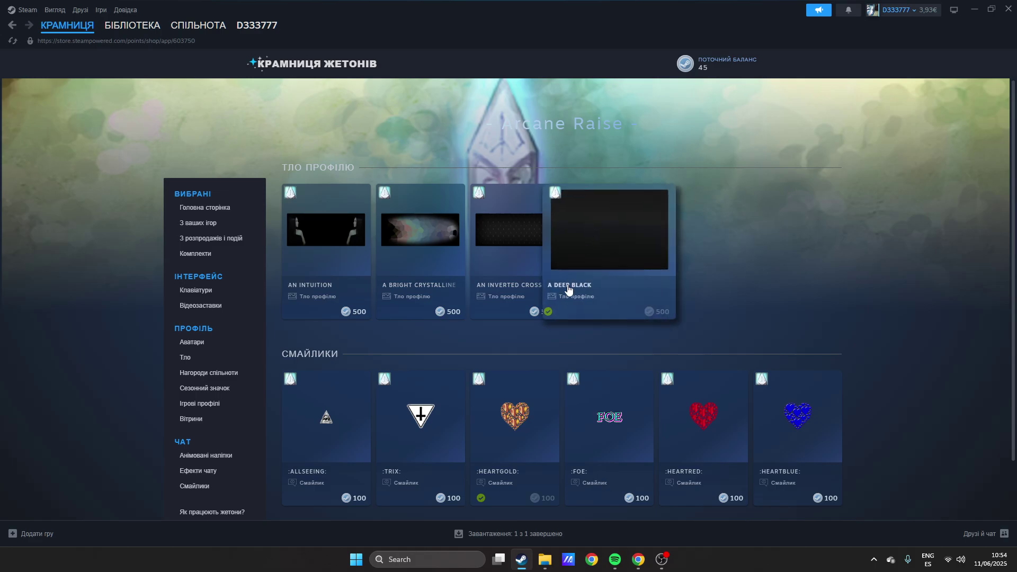
click(601, 288)
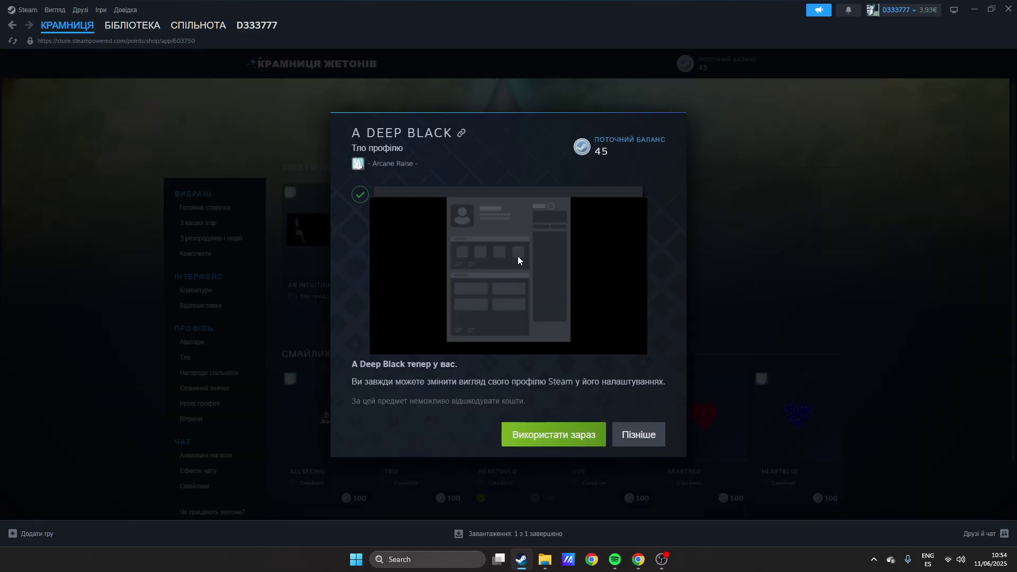
click(553, 435)
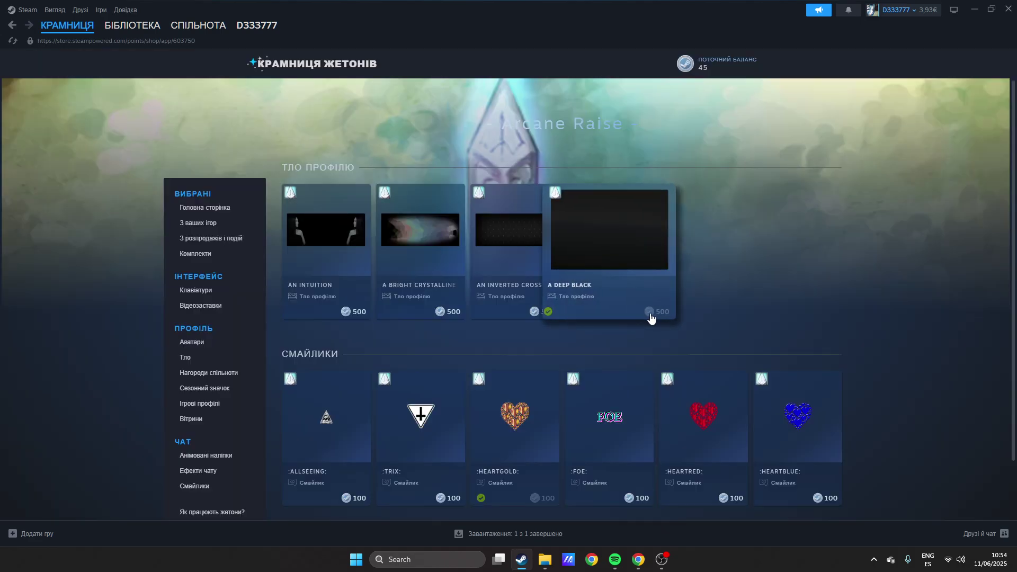
click(650, 237)
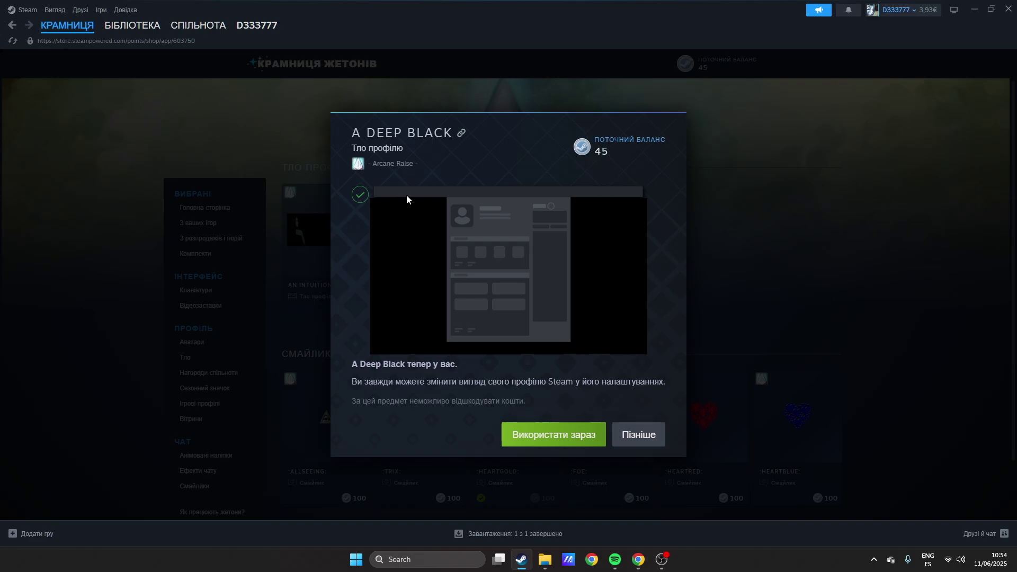
Step: Close the A Deep Black details, revisit Arcane Raise via the library, then reopen and close the item
click(737, 241)
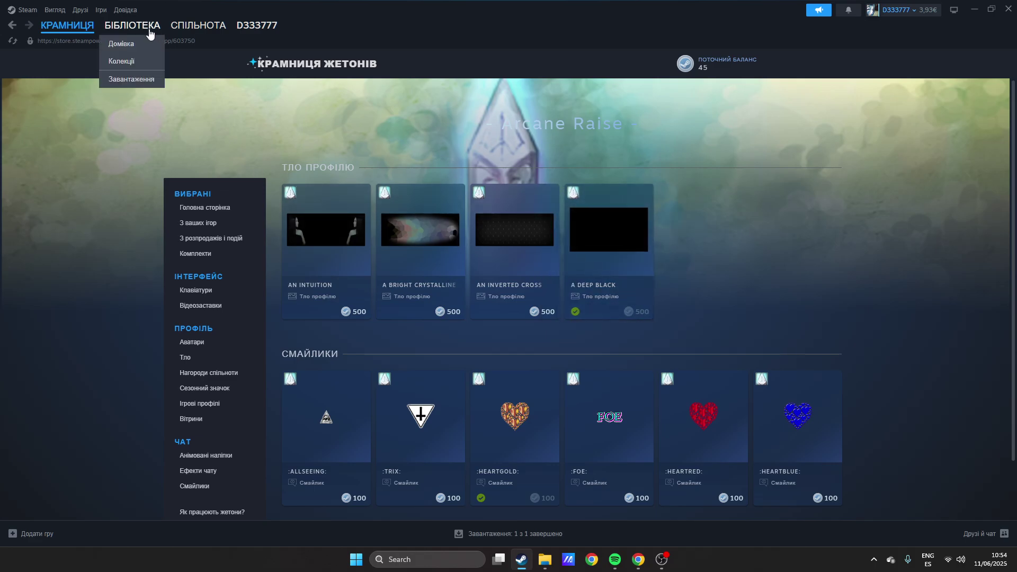
click(132, 25)
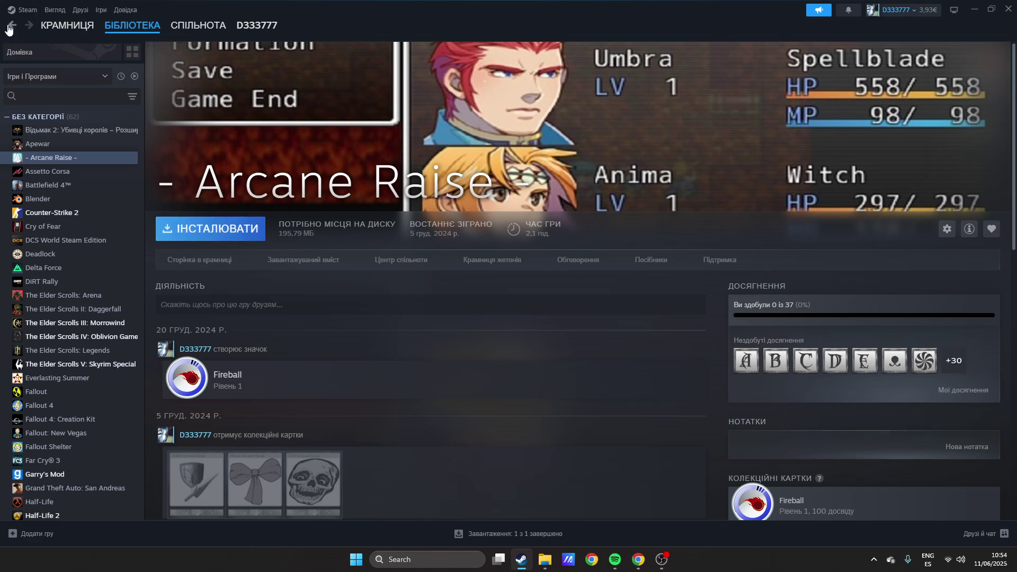
click(493, 260)
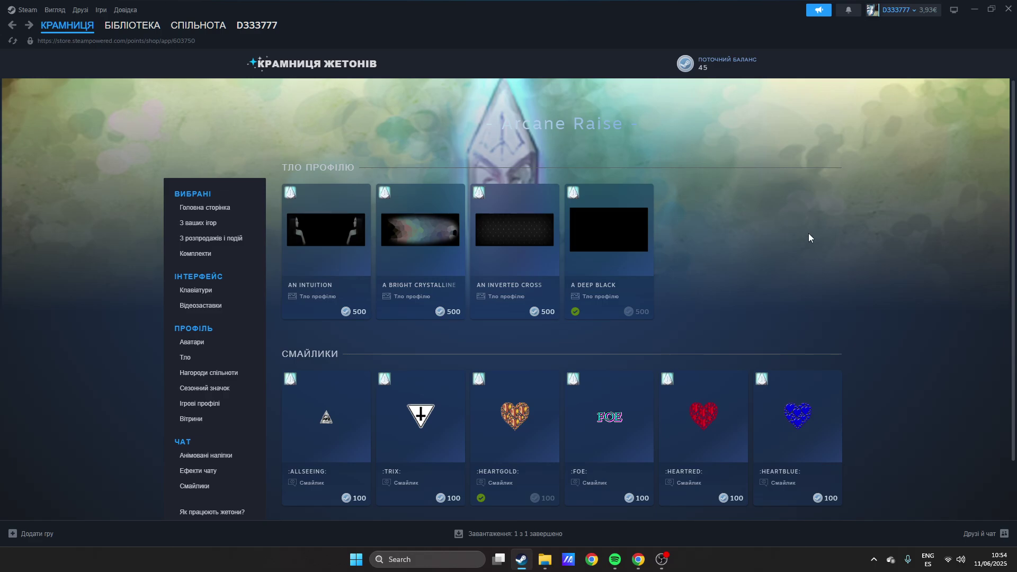
click(608, 230)
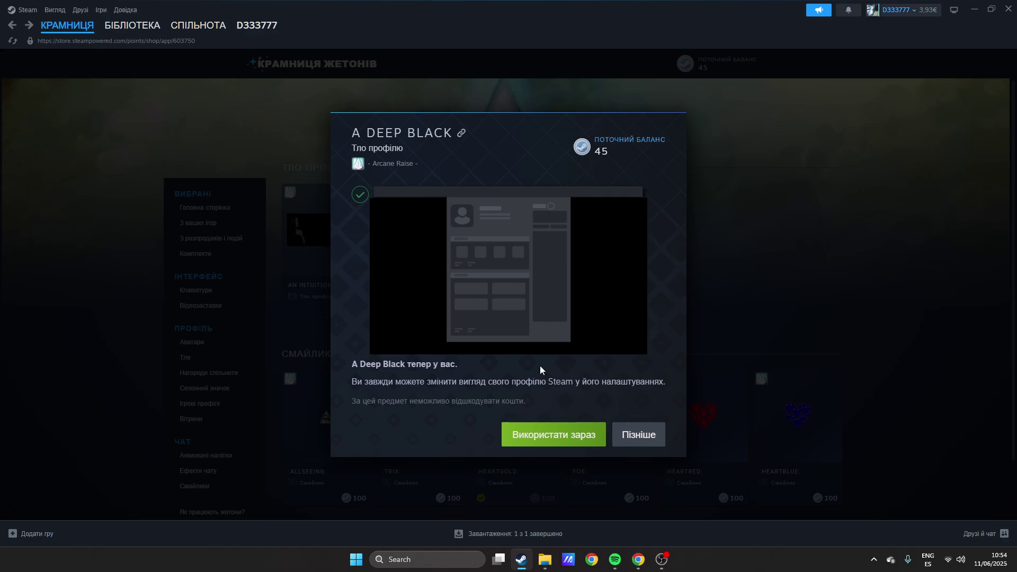
click(689, 172)
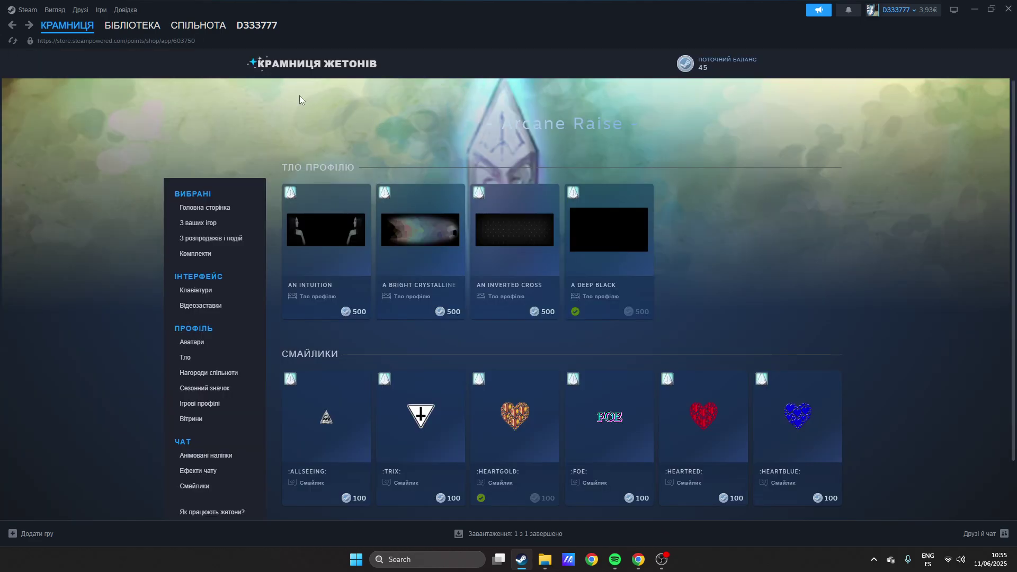
Step: In the profile editor, pick A Deep Black as the background, then leave without saving
click(262, 64)
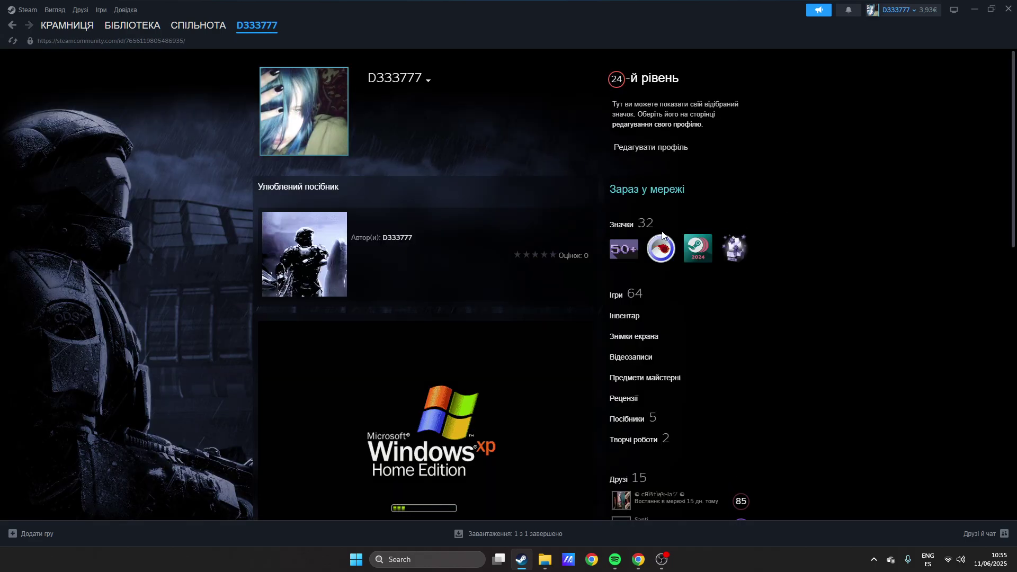
click(650, 147)
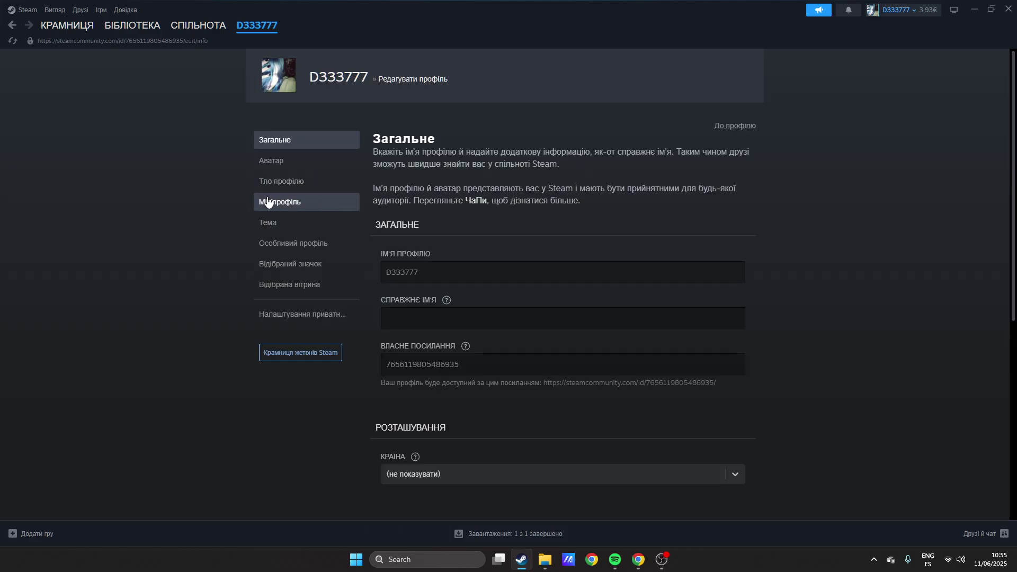
click(306, 183)
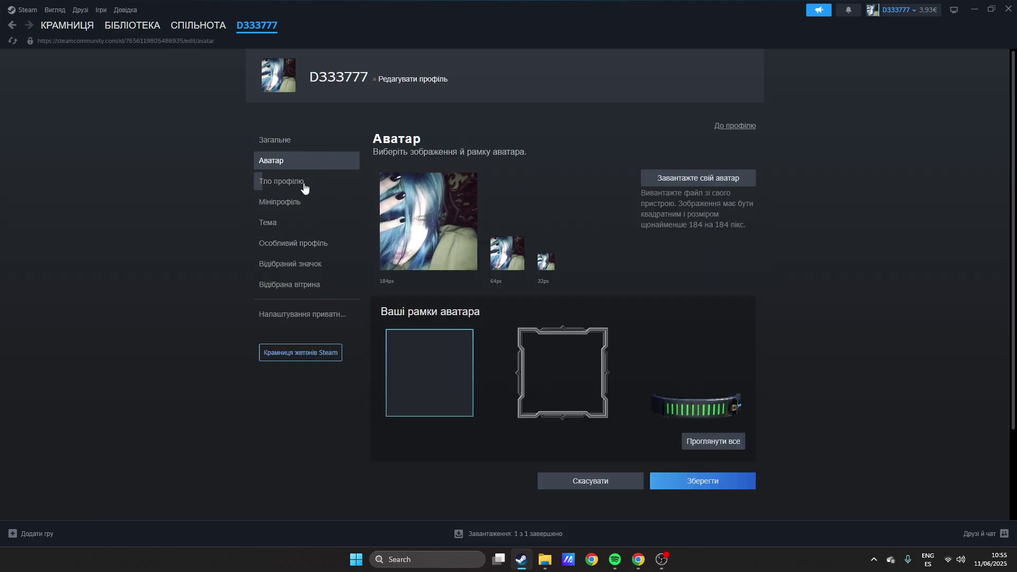
scroll(808, 300, down, 3)
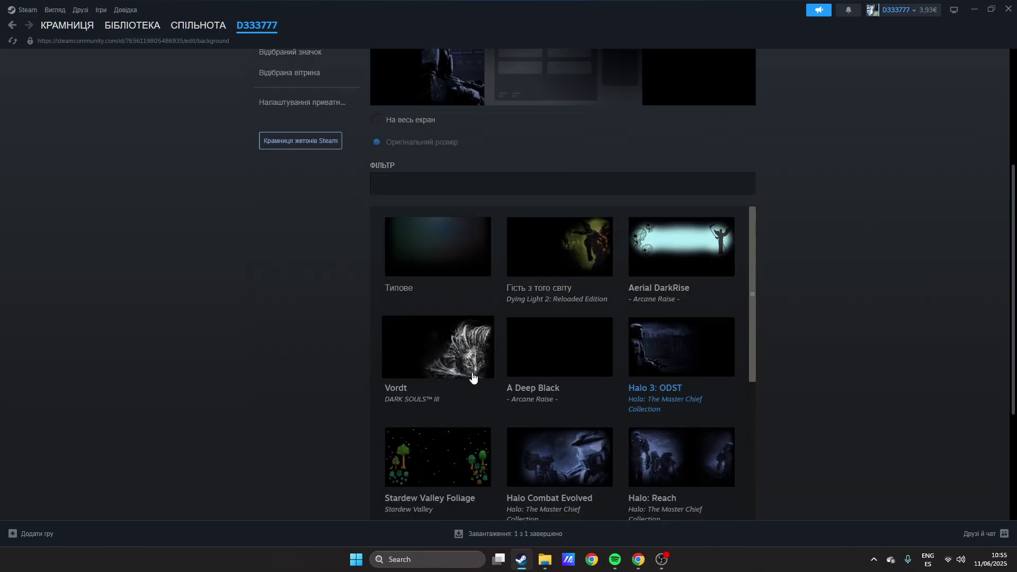
click(559, 347)
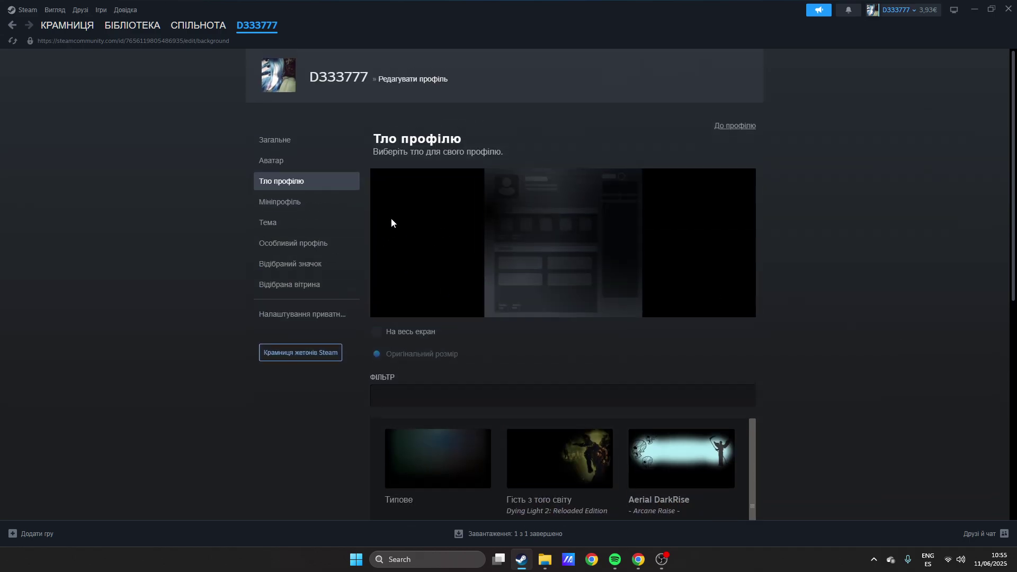
scroll(763, 328, down, 3)
scroll(686, 247, up, 3)
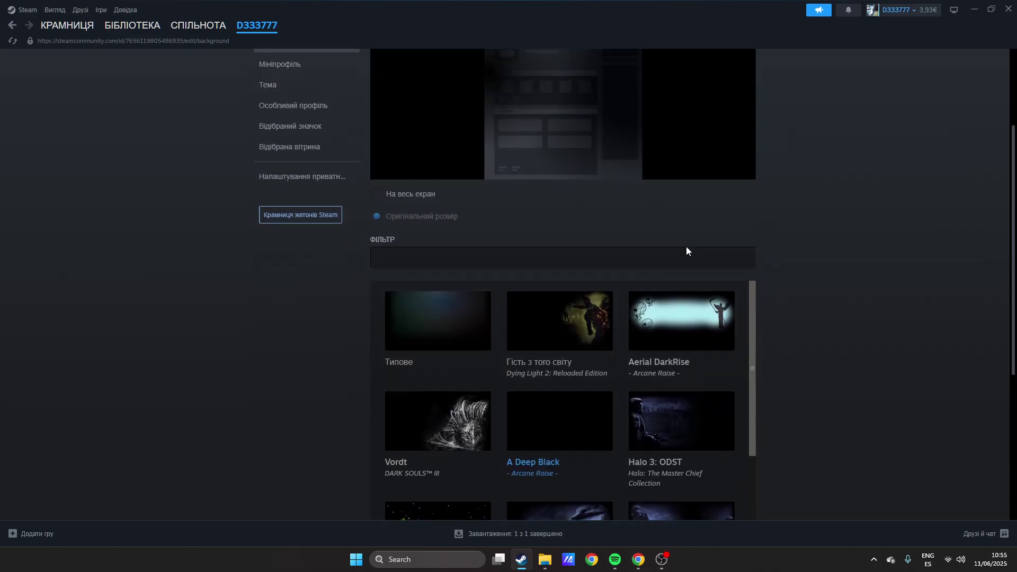
click(302, 223)
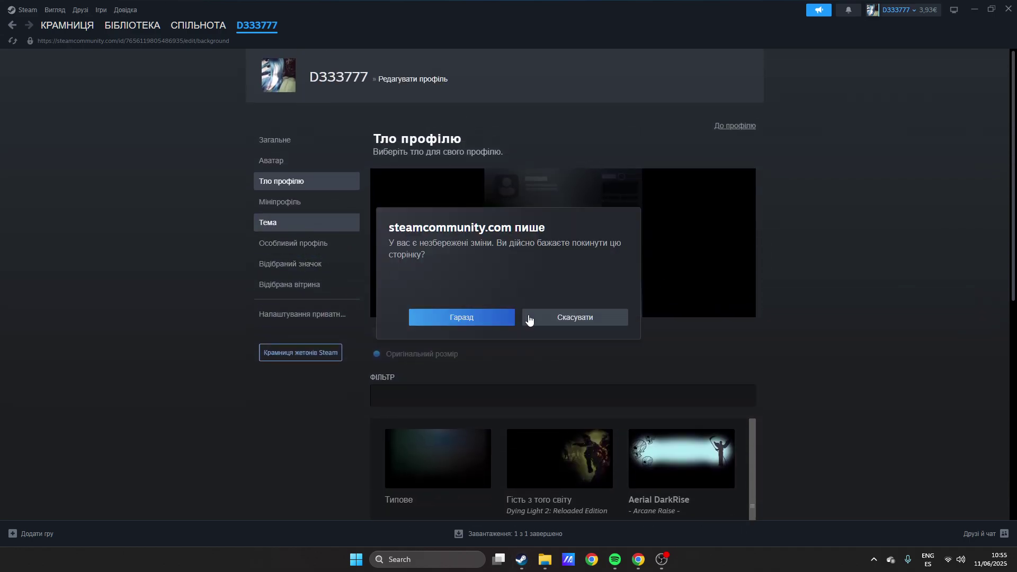
click(494, 323)
Step: Browse the Avatar, Background, Mini Profile and Theme sections, ending on Special Profile
click(293, 244)
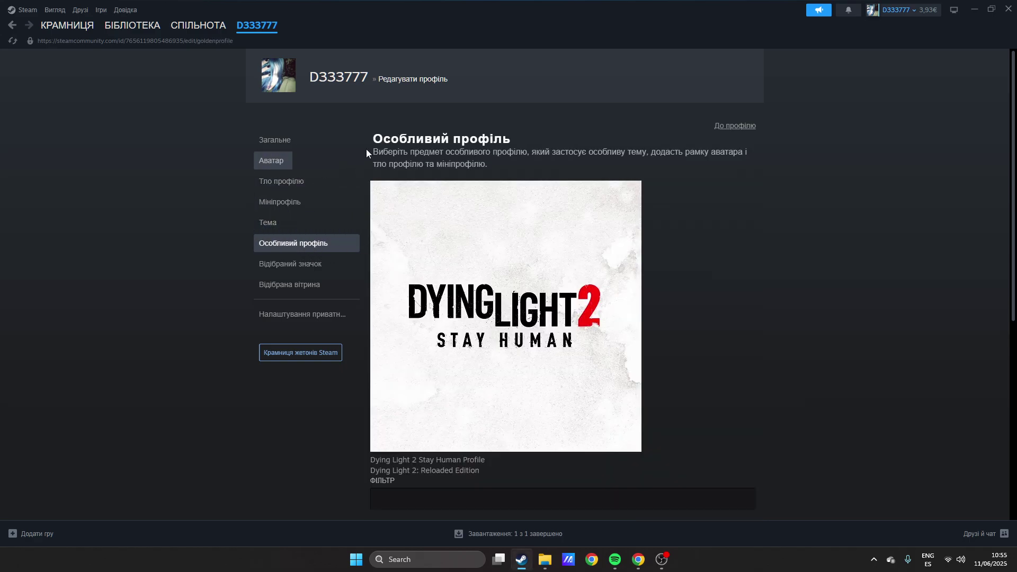
scroll(515, 214, down, 2)
scroll(515, 213, down, 1)
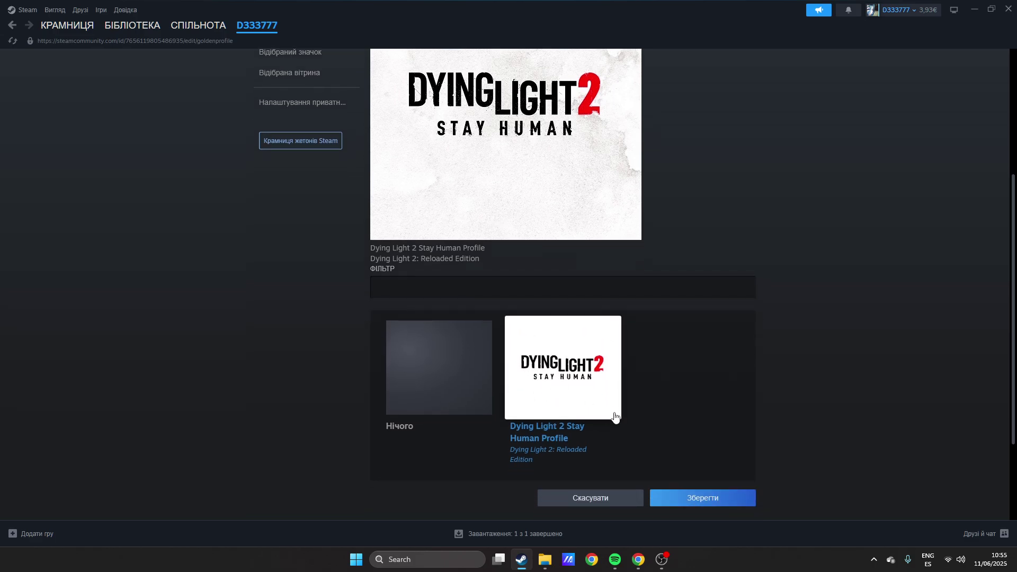
scroll(579, 385, up, 3)
click(271, 159)
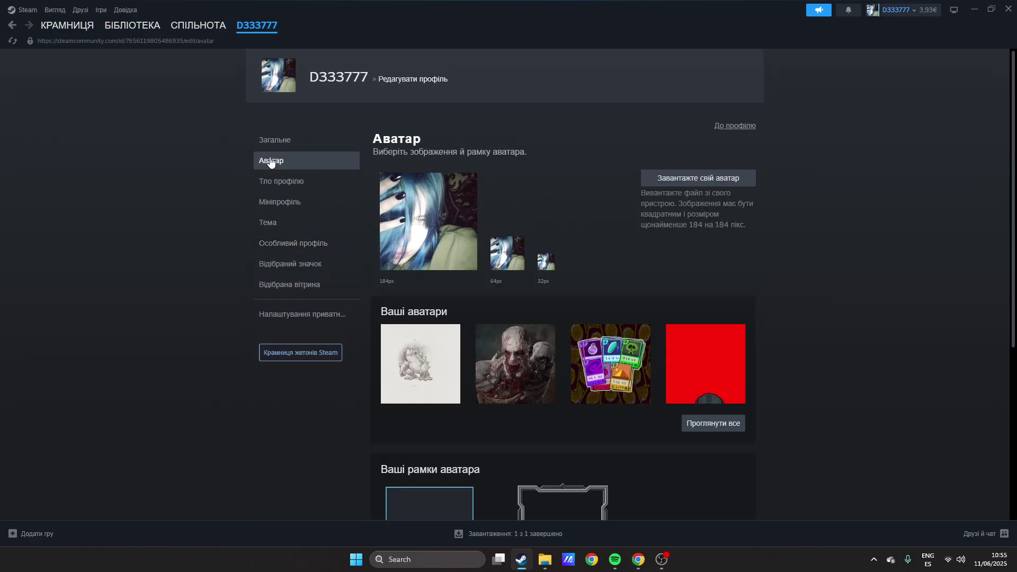
click(282, 182)
scroll(530, 373, down, 2)
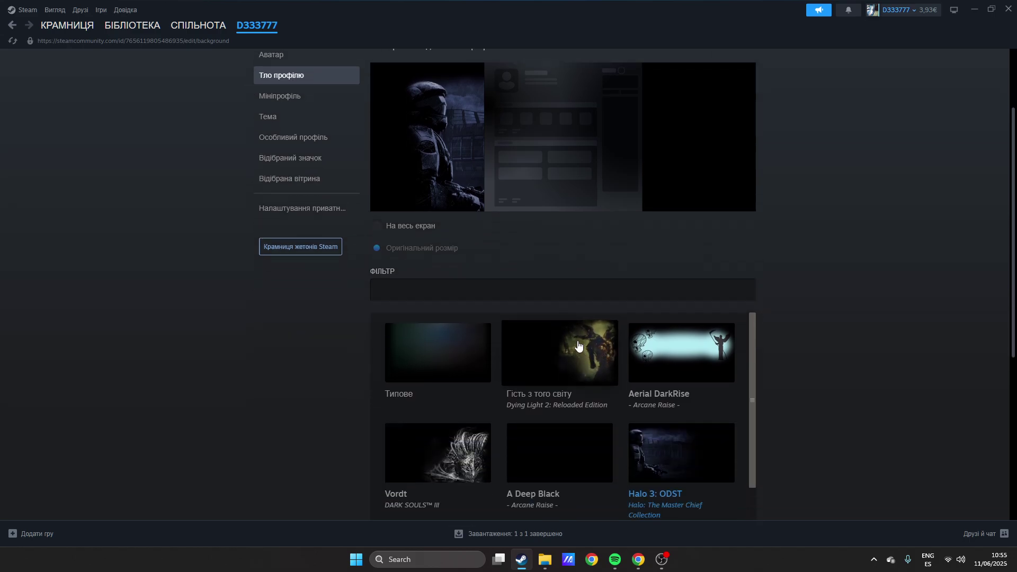
scroll(587, 360, up, 3)
click(280, 201)
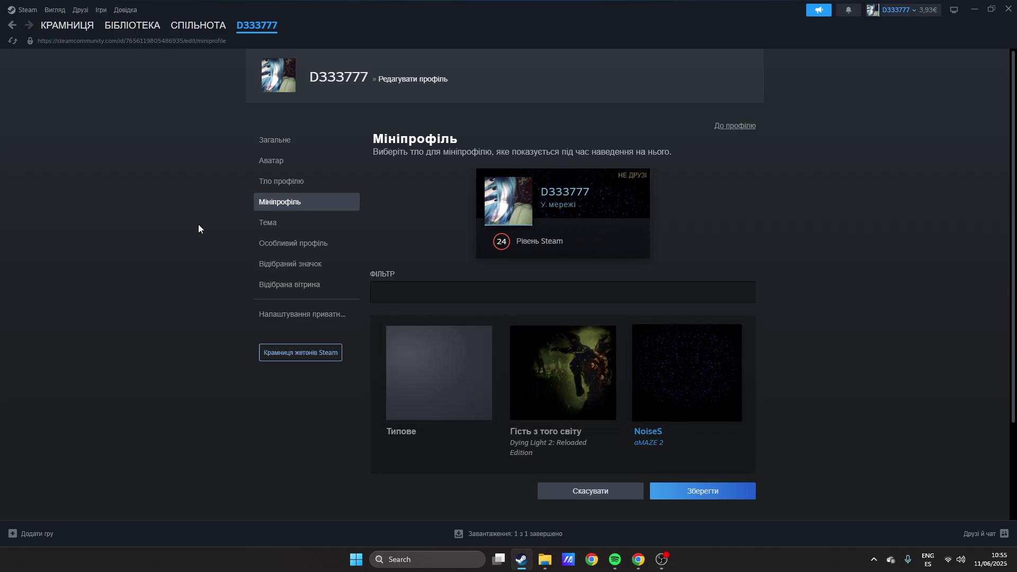
click(280, 223)
click(318, 244)
mouse_move(257, 24)
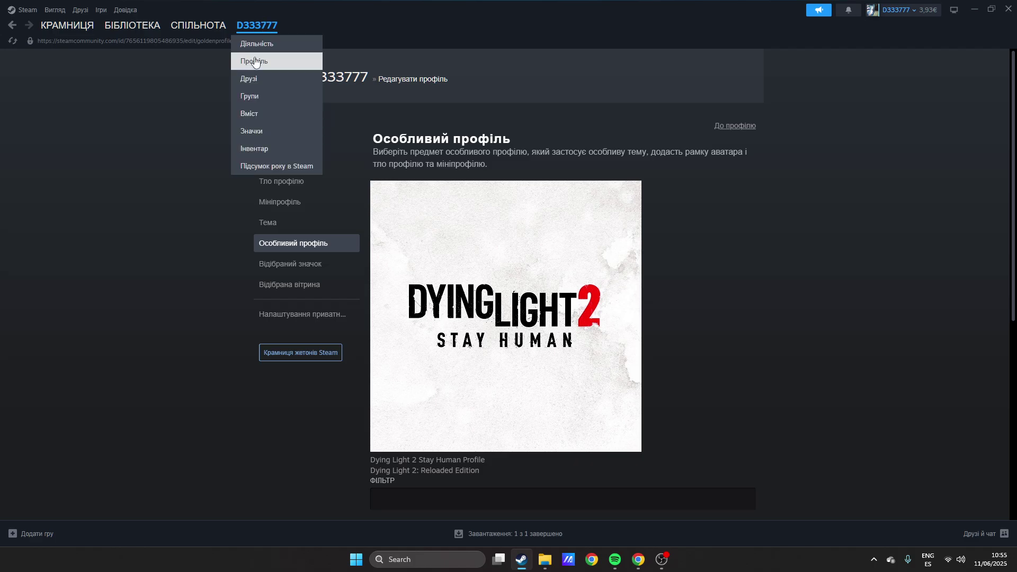
Step: Return to the profile page and switch to the public profile in Chrome
click(255, 61)
click(639, 560)
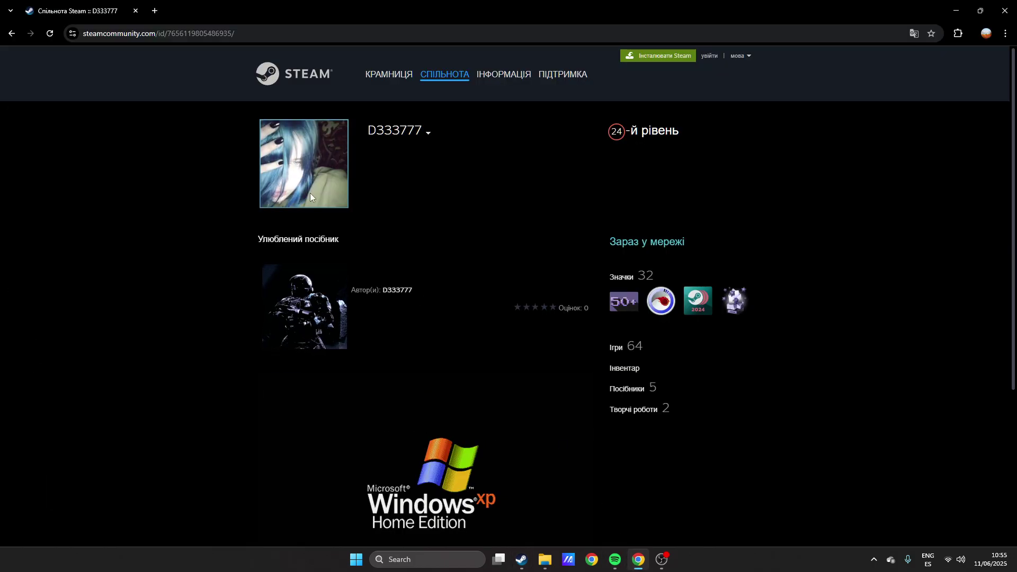
scroll(643, 73, down, 1)
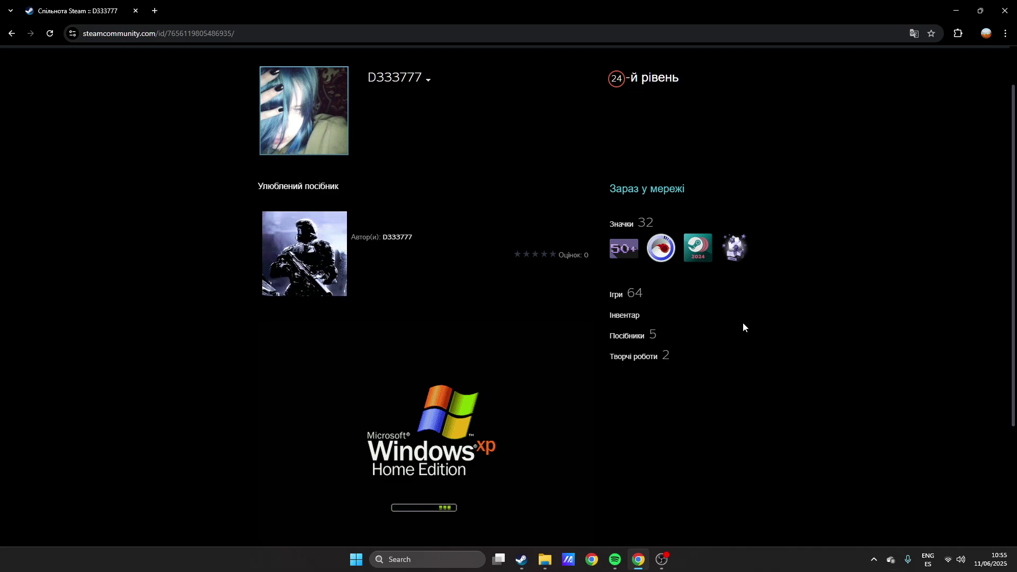
scroll(740, 318, up, 1)
mouse_move(638, 559)
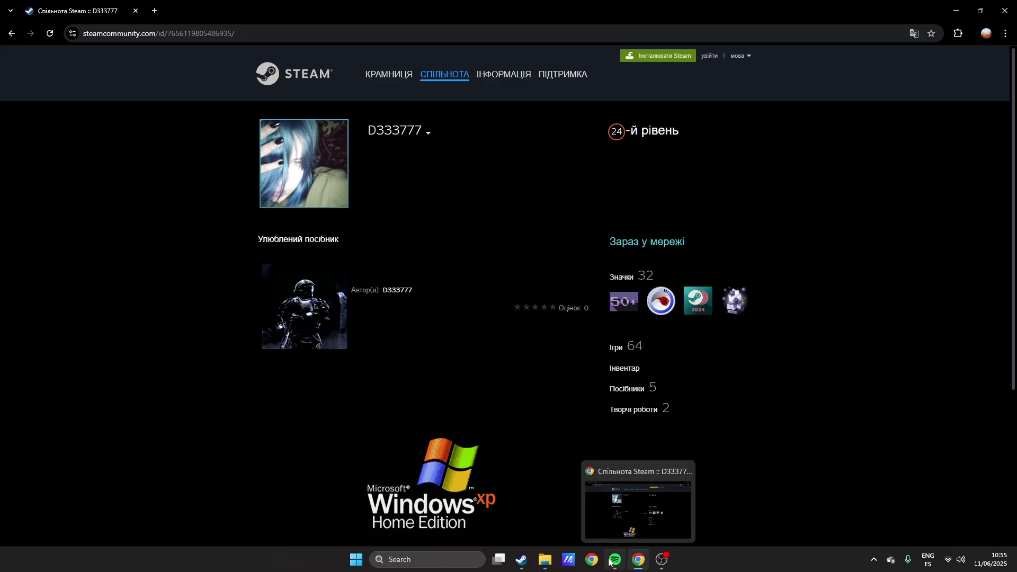
Step: Switch back to the Steam client from the taskbar
click(522, 560)
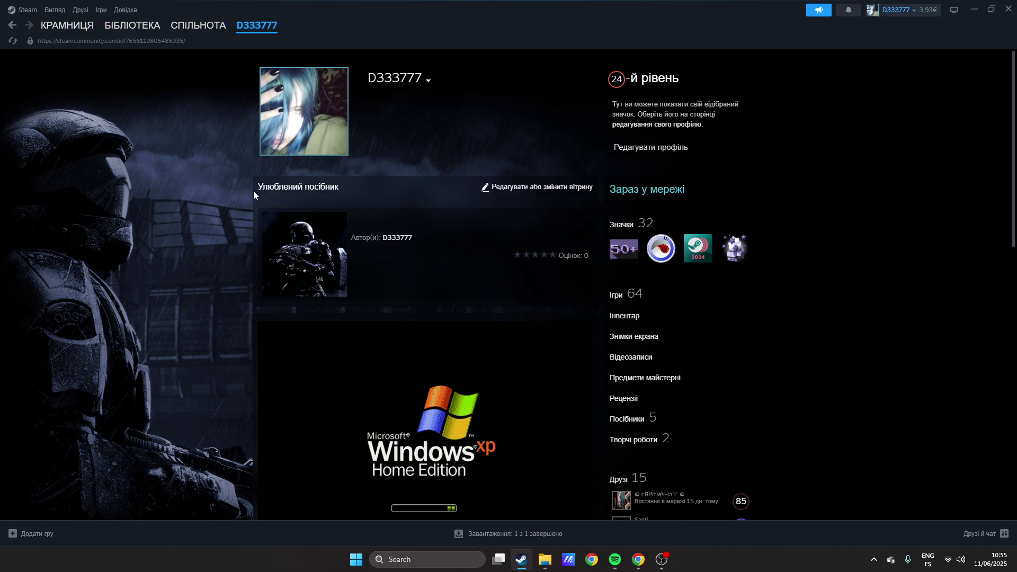
scroll(254, 191, down, 1)
scroll(413, 141, down, 3)
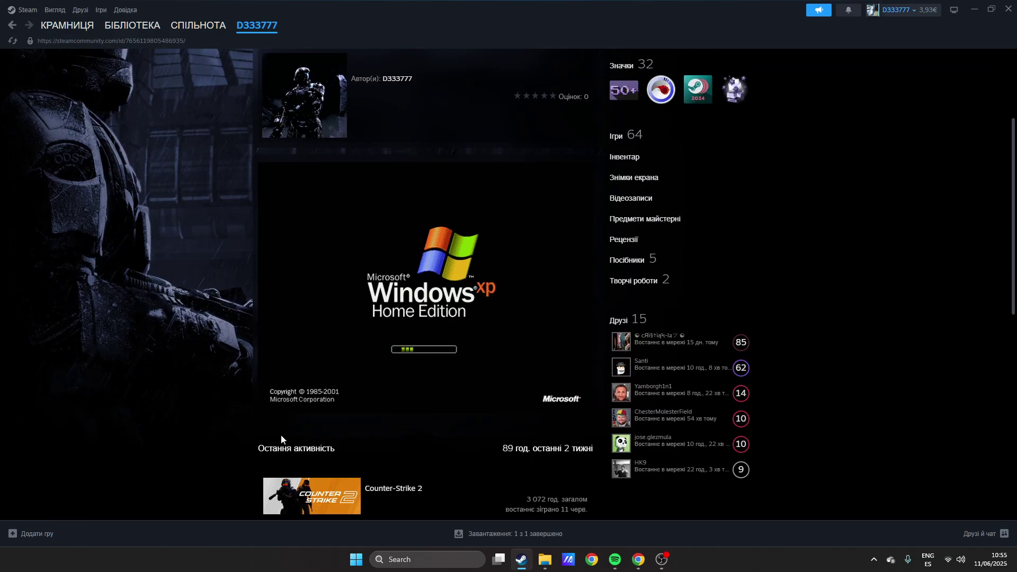
scroll(264, 154, down, 2)
scroll(205, 229, up, 3)
scroll(205, 229, up, 3)
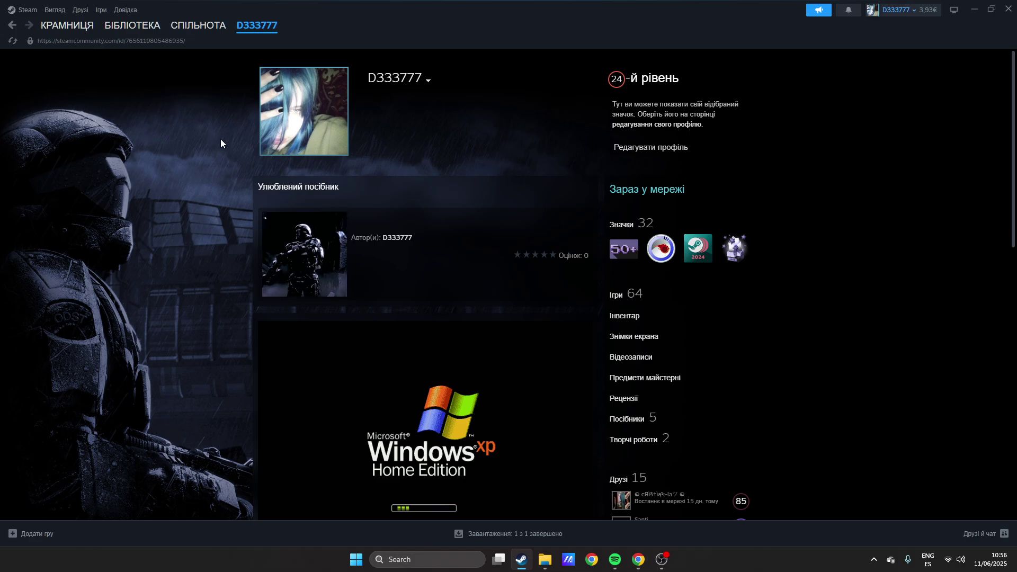
scroll(755, 228, down, 1)
scroll(756, 228, down, 3)
scroll(755, 318, up, 5)
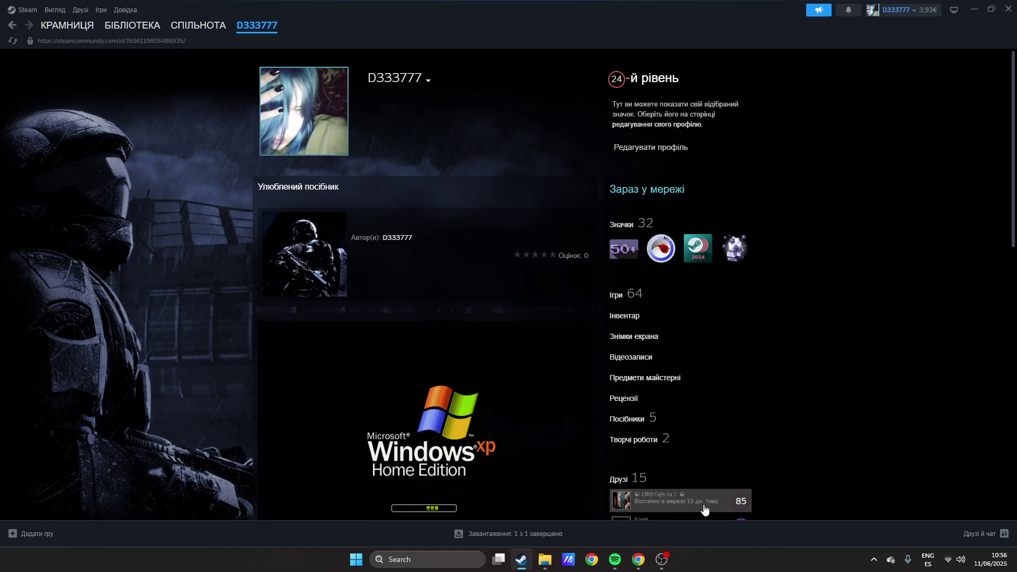
click(662, 559)
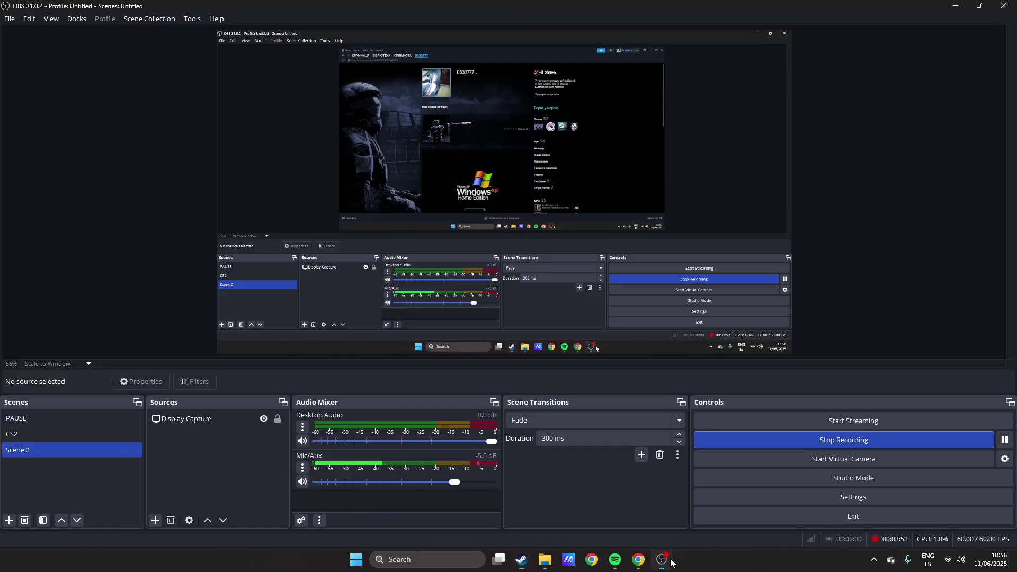